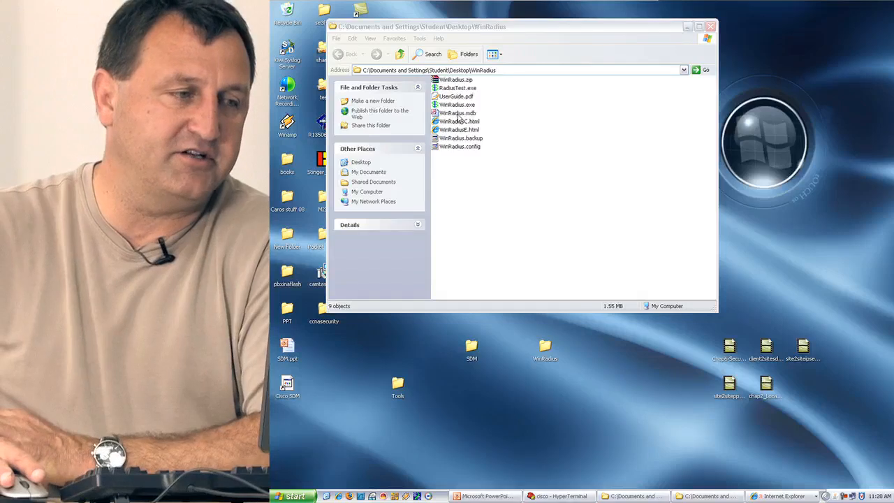
# Select WinRadius.mdb in the desktop WinRadius folder.
pyautogui.click(458, 114)
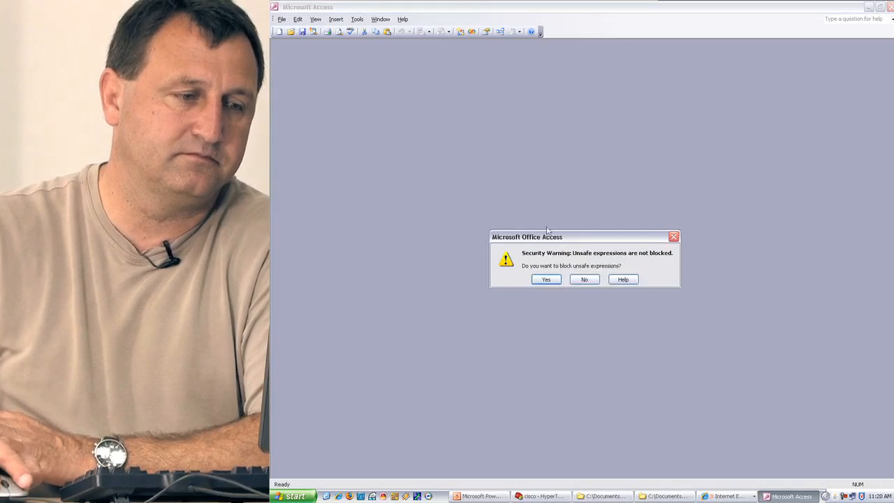
# Block unsafe expressions in Access, acknowledge the follow-up notice, and close Access.
pyautogui.click(550, 280)
pyautogui.click(583, 276)
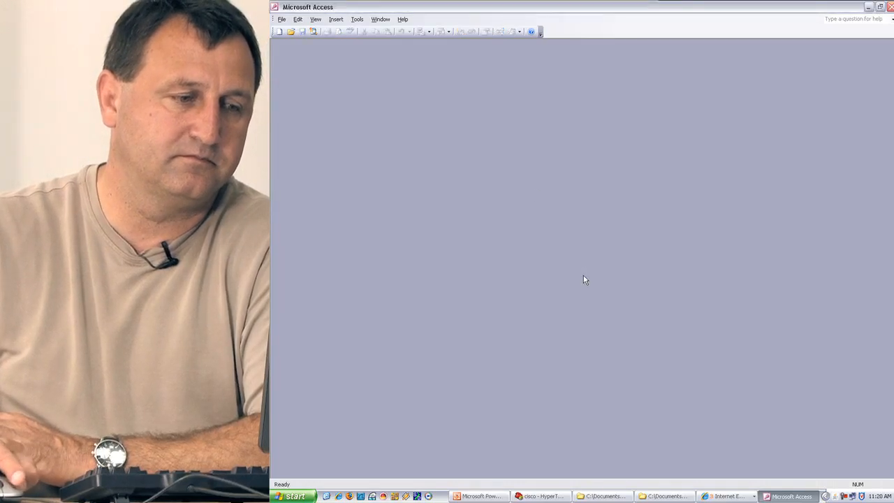
pyautogui.click(890, 7)
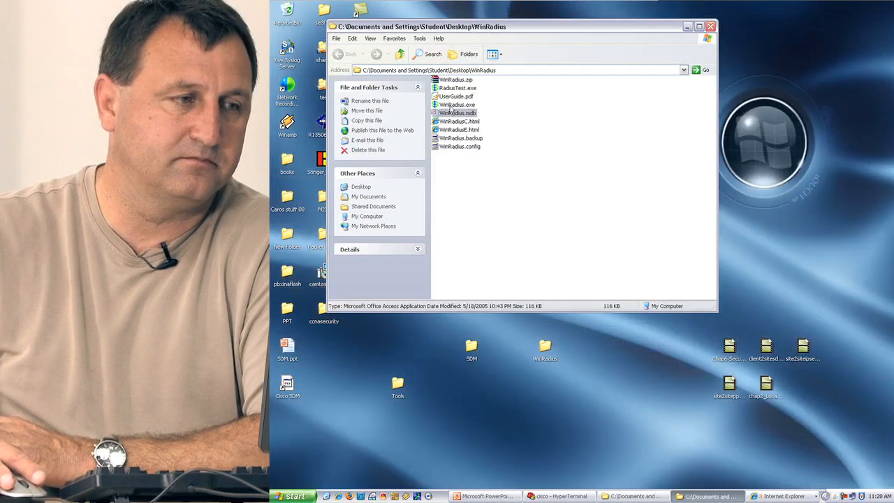
# Launch WinRadius and auto-configure its ODBC data source via Settings > Database.
pyautogui.doubleClick(450, 105)
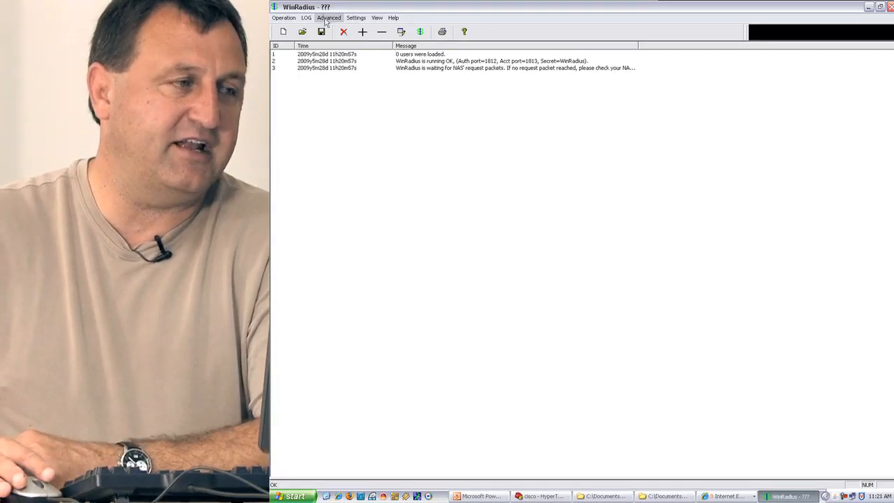
pyautogui.click(355, 18)
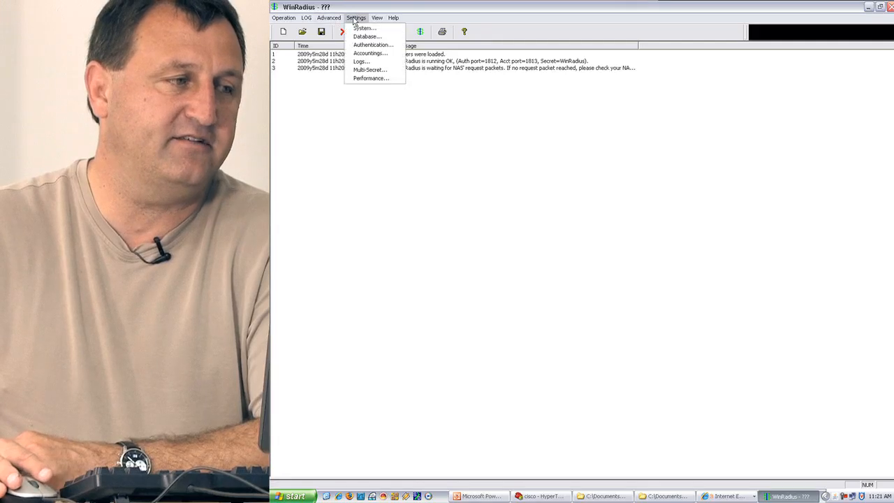
pyautogui.click(364, 36)
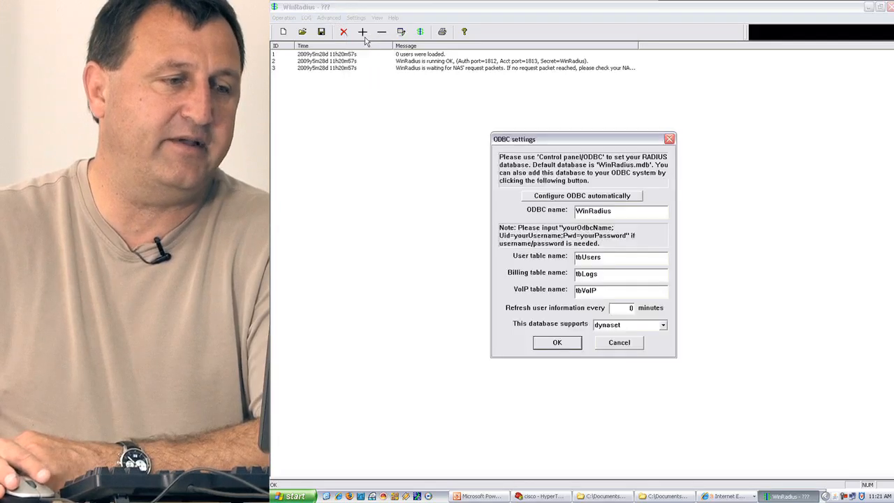
pyautogui.click(591, 199)
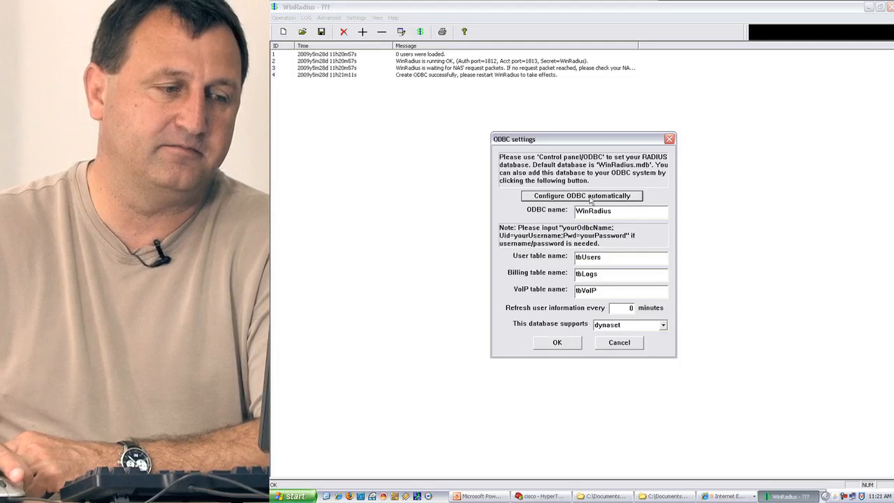
pyautogui.click(571, 347)
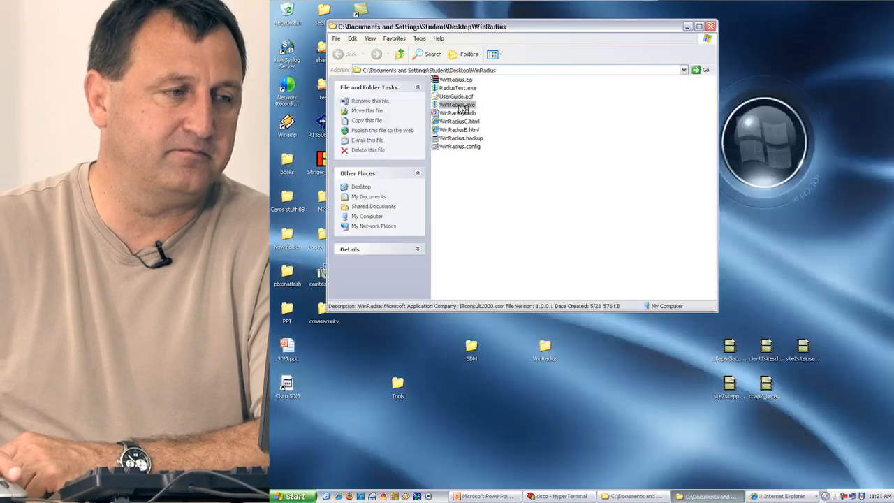
# Restart WinRadius and add the first user account with its password.
pyautogui.doubleClick(458, 111)
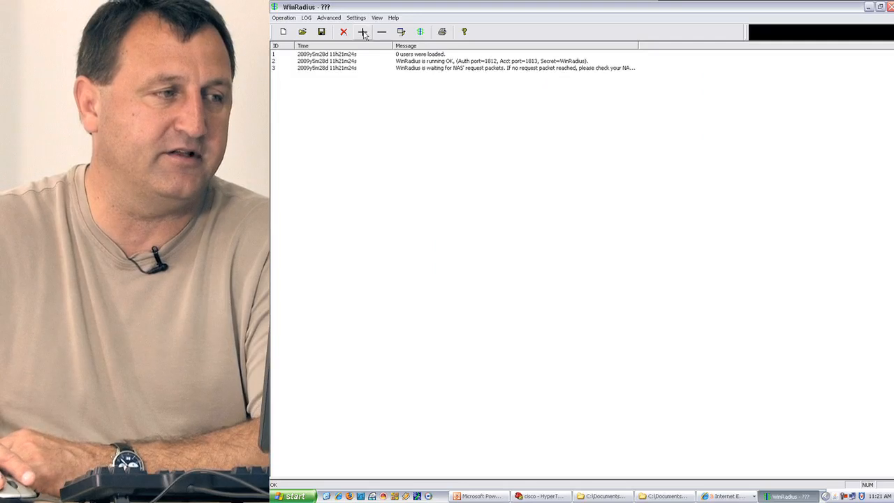
pyautogui.click(364, 33)
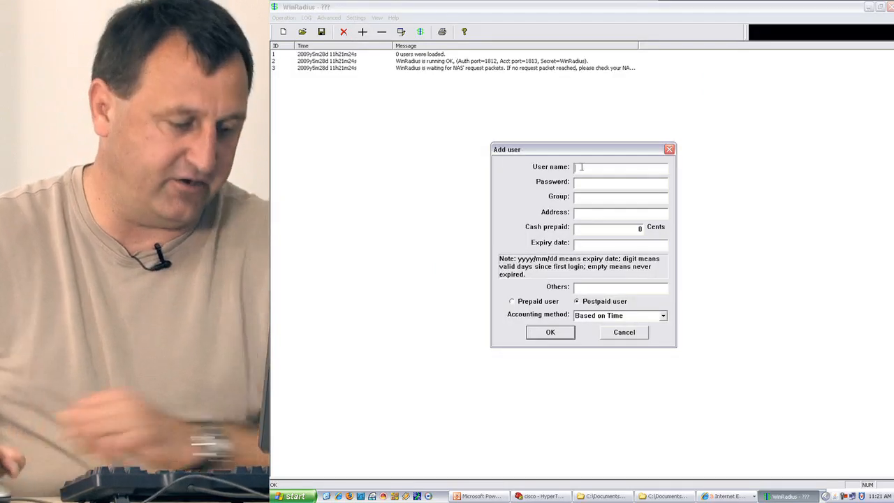
pyautogui.write('user01pass')
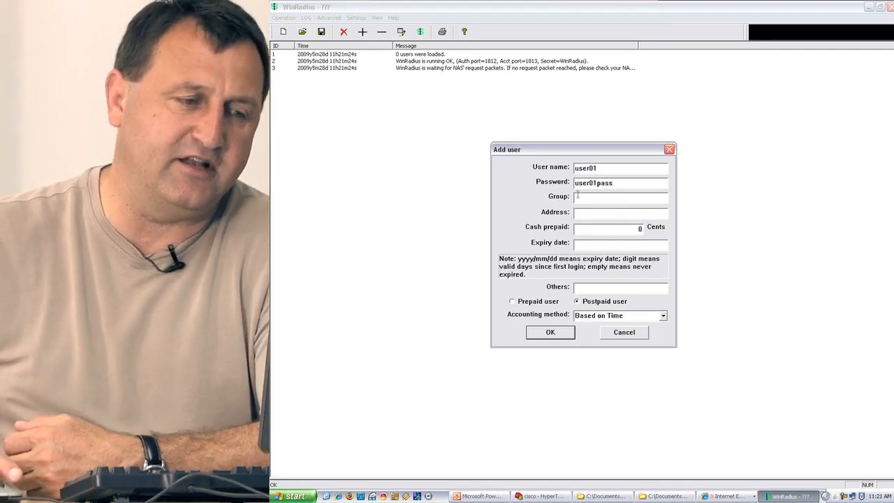
pyautogui.click(550, 333)
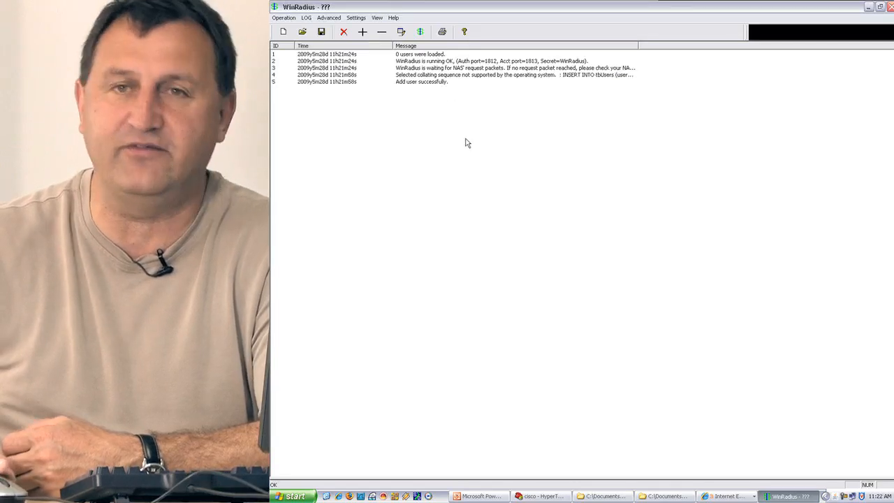
# Add the second user account, user02, with its password.
pyautogui.click(363, 32)
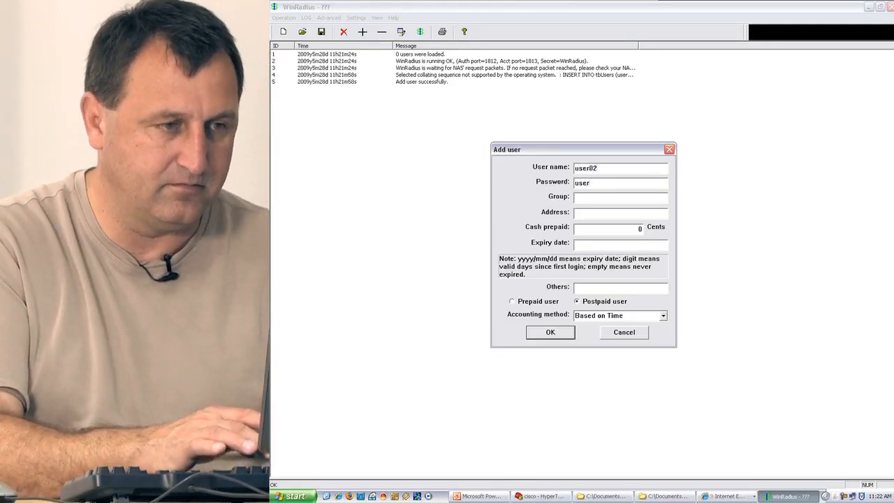
pyautogui.write('user02pass')
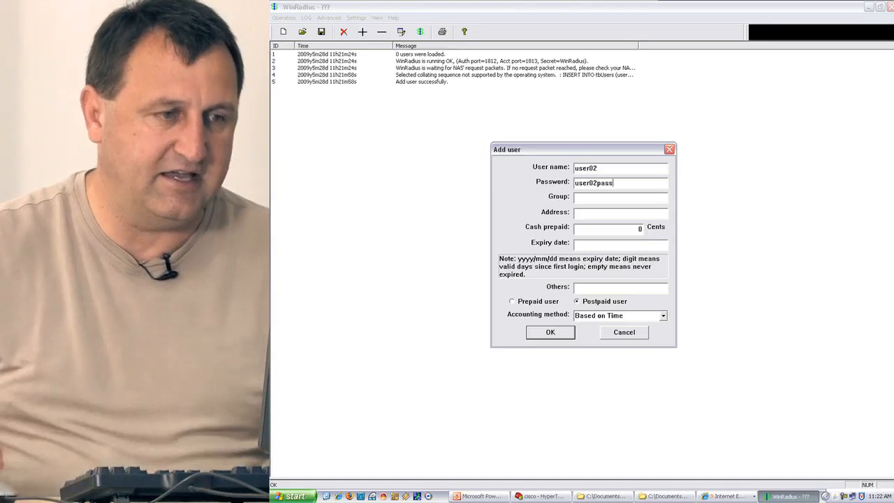
pyautogui.click(539, 334)
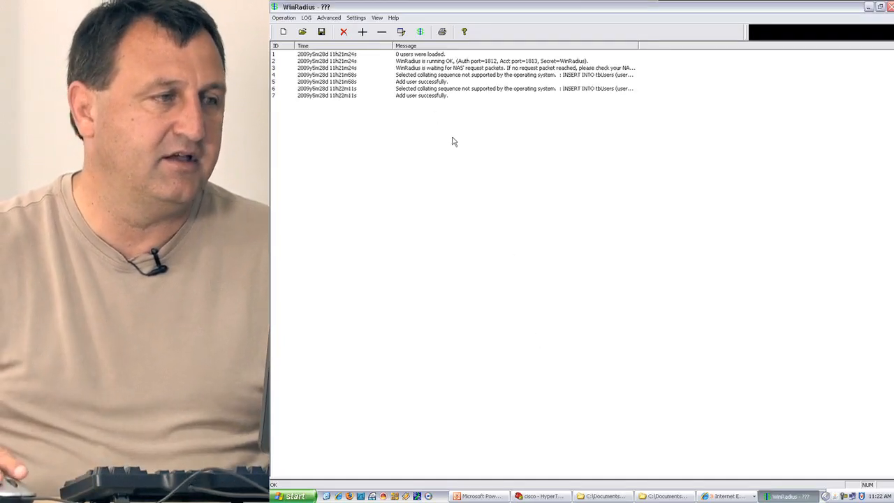
# Add the administrator account Admin01 with its password.
pyautogui.click(363, 32)
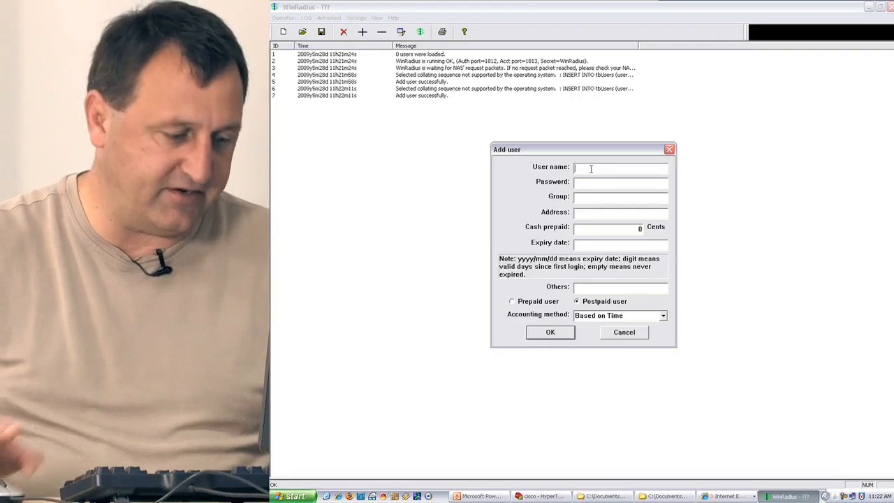
pyautogui.write('Admon')
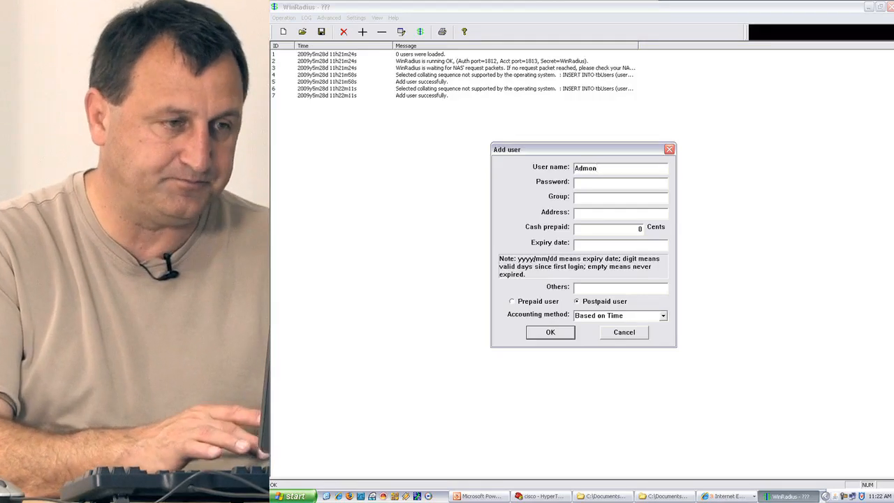
pyautogui.write('ins')
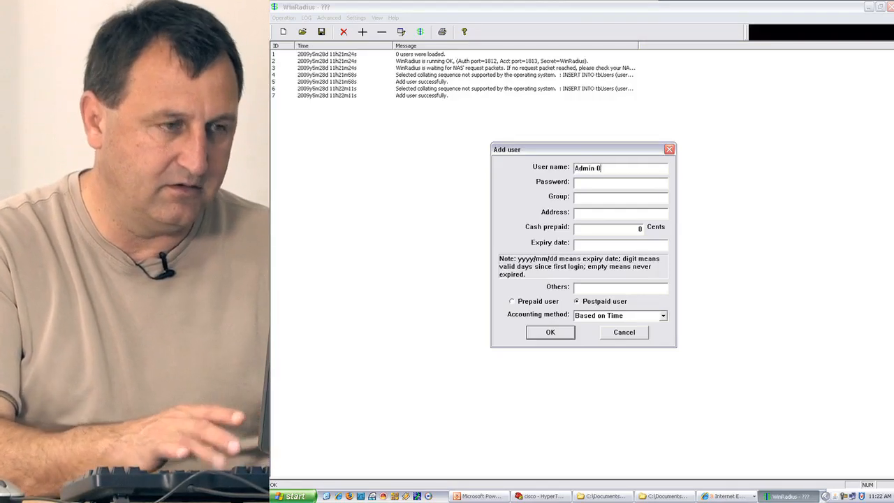
pyautogui.press('BackSpace')
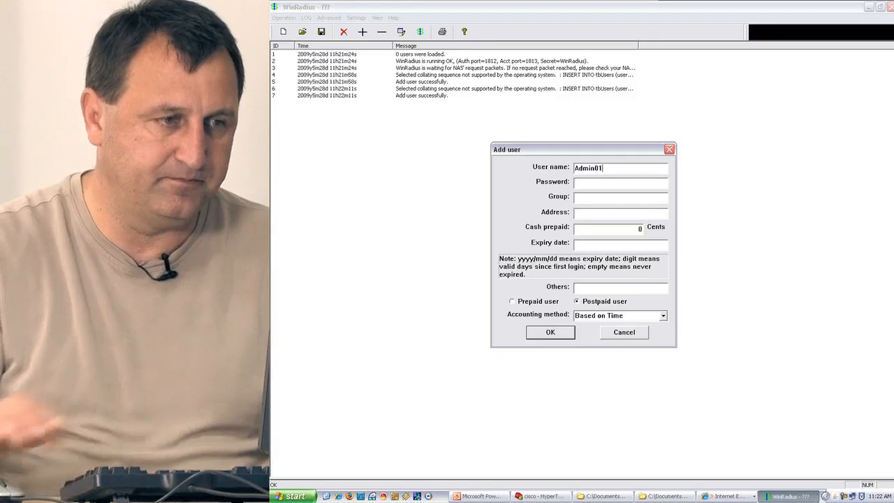
pyautogui.write('A')
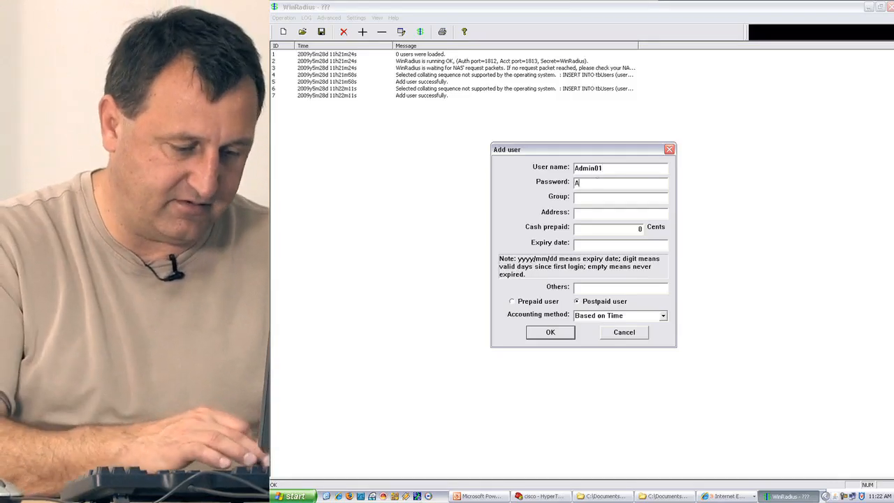
pyautogui.write('dmin01')
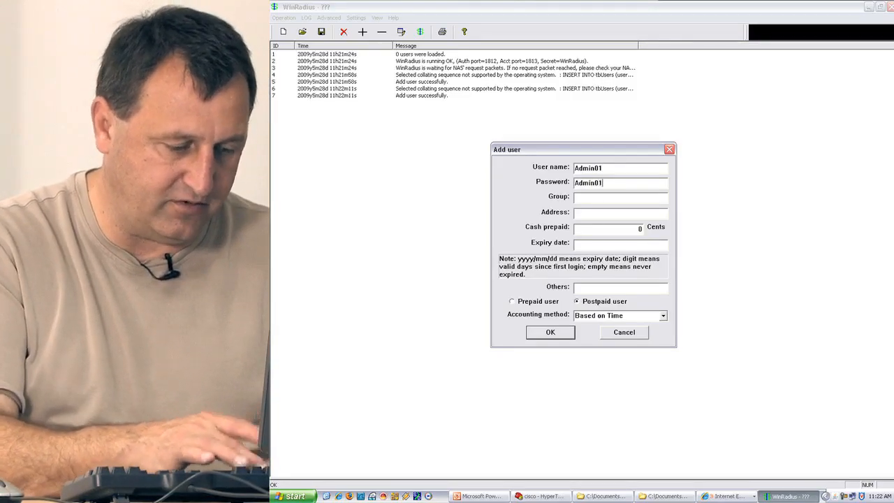
pyautogui.write('pass')
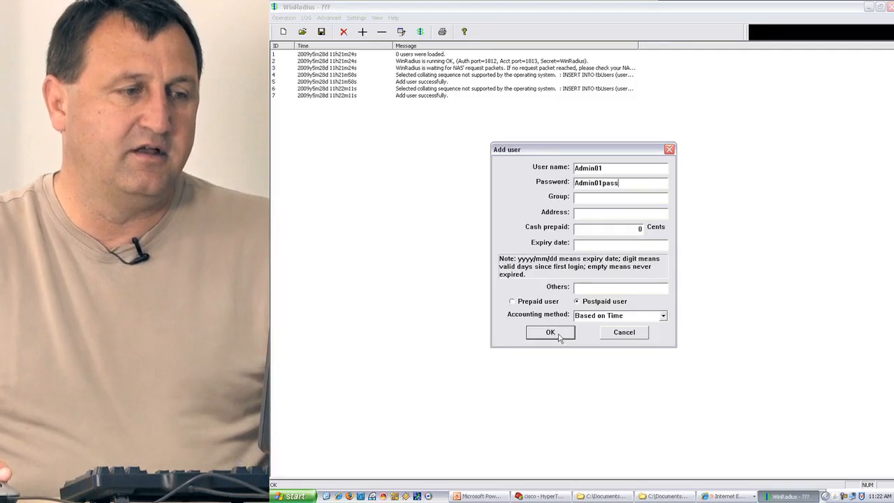
pyautogui.click(550, 332)
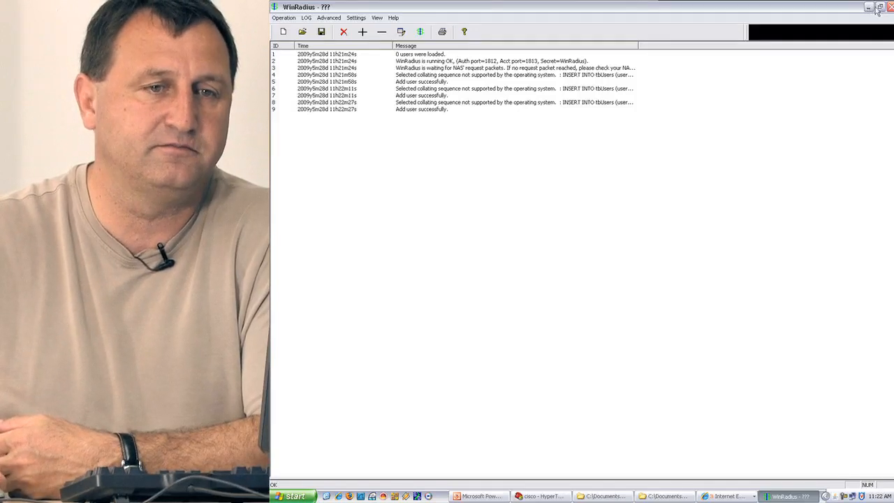
# Launch RadiusTest beside WinRadius and set its Radius IP to 10.44.100.6.
pyautogui.click(880, 7)
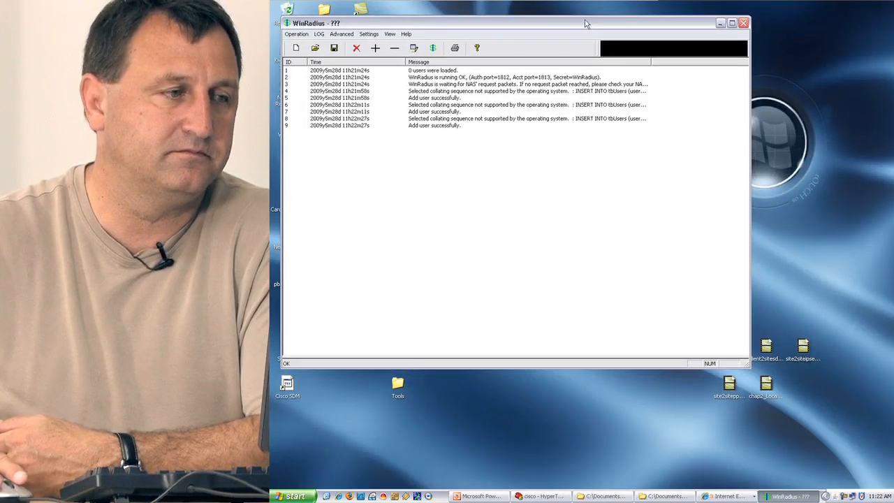
pyautogui.moveTo(586, 22); pyautogui.dragTo(824, 220)
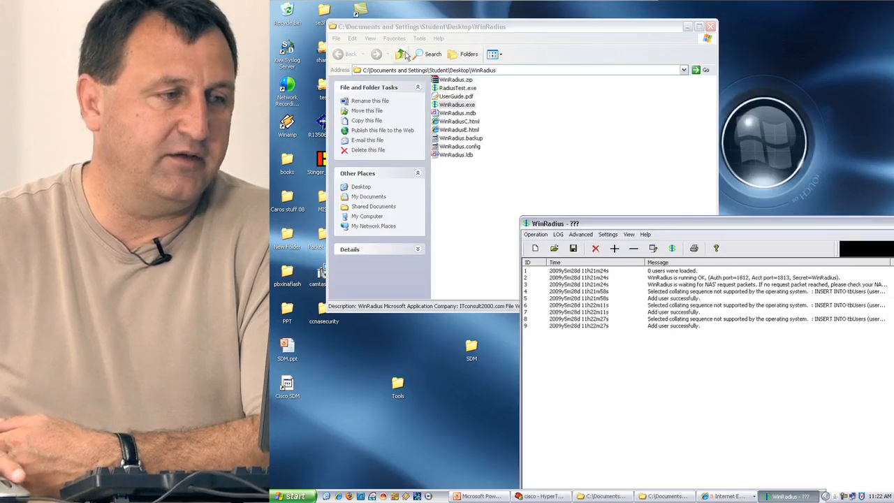
pyautogui.doubleClick(460, 89)
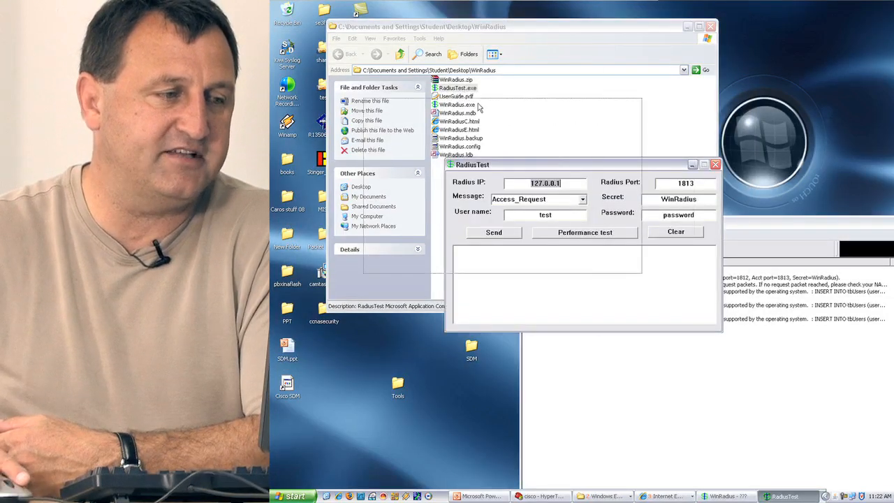
pyautogui.moveTo(480, 107); pyautogui.dragTo(483, 74)
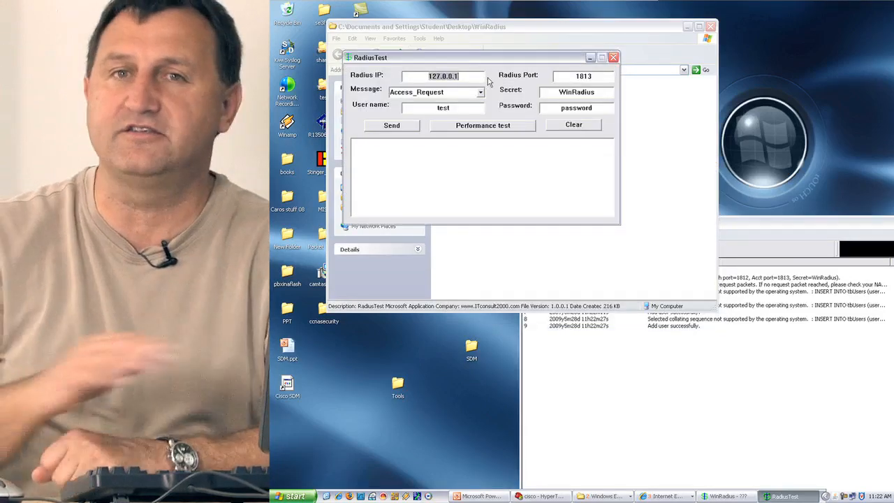
pyautogui.press('BackSpace')
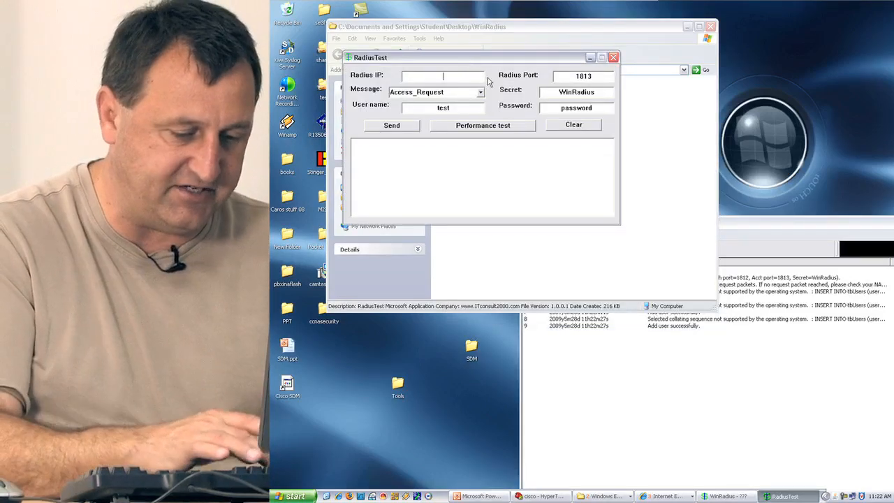
pyautogui.write('10.44.')
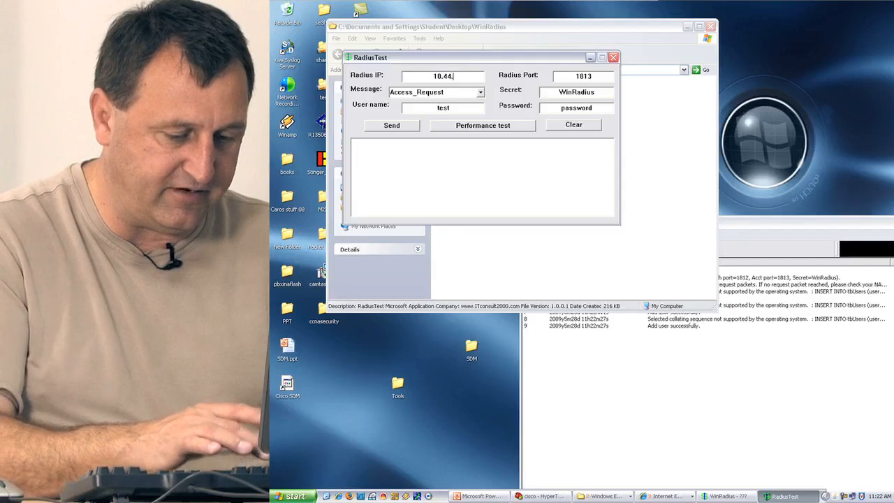
pyautogui.write('100.6')
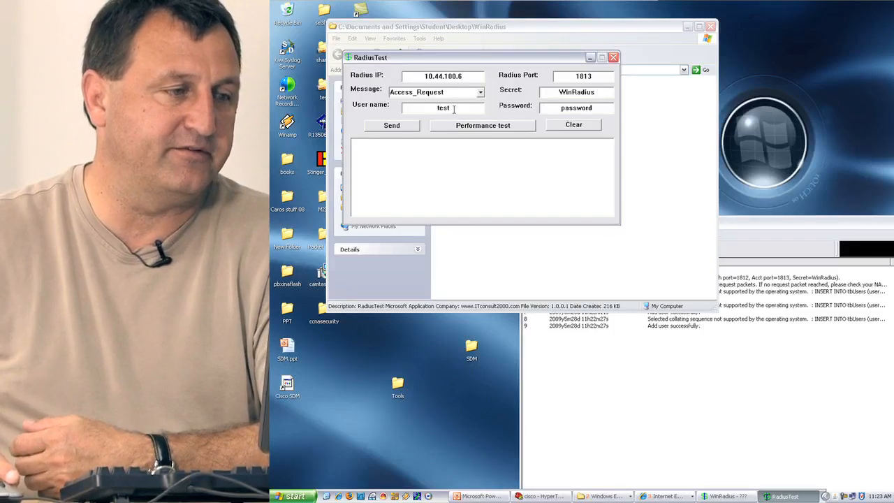
# Send an access request to the server as user01 with that account's password.
pyautogui.doubleClick(454, 109)
pyautogui.write('user')
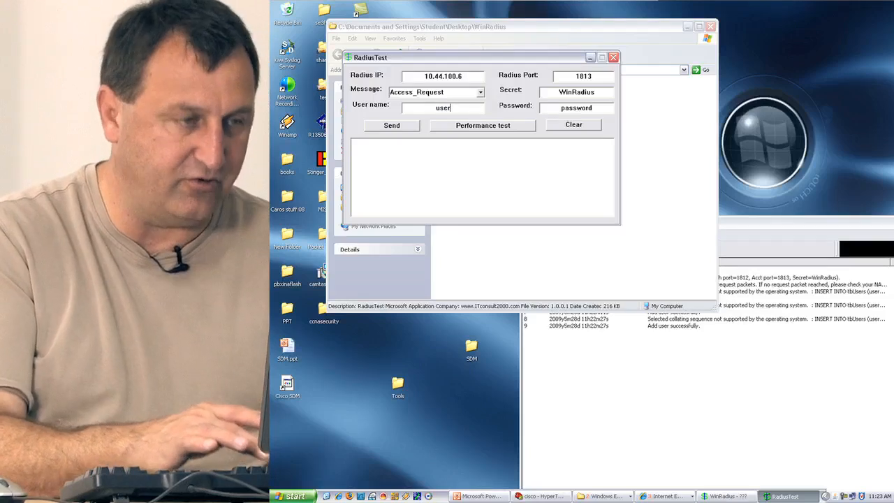
pyautogui.write('01')
pyautogui.moveTo(594, 107); pyautogui.dragTo(543, 107)
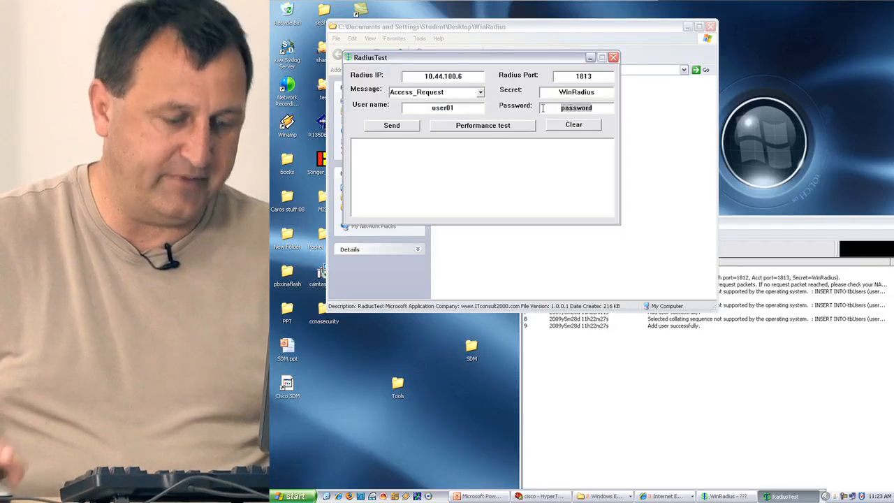
pyautogui.write('user01pass')
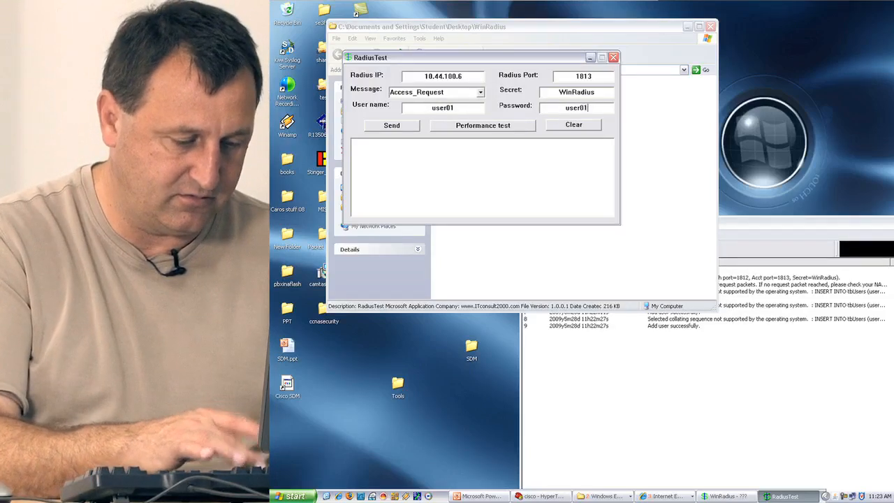
pyautogui.click(409, 129)
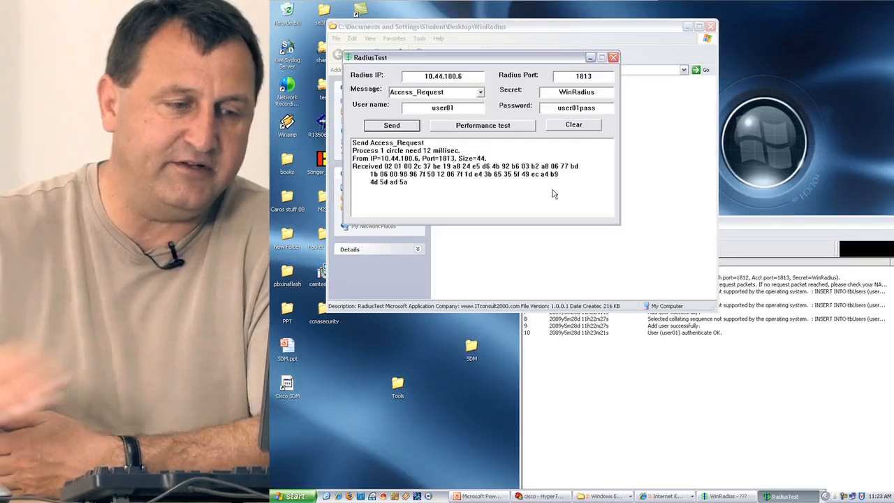
# Move the WinRadius window to confirm user01 authenticated OK in the log.
pyautogui.moveTo(774, 225); pyautogui.dragTo(670, 107)
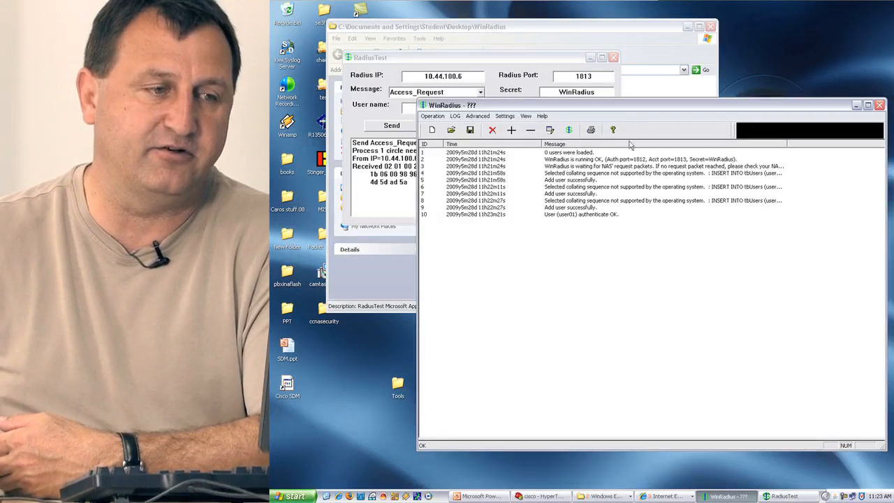
pyautogui.moveTo(615, 109); pyautogui.dragTo(694, 114)
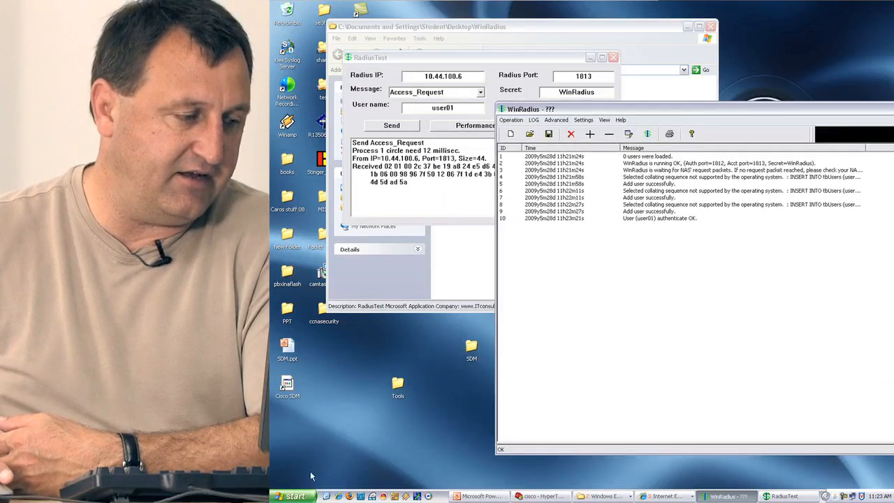
pyautogui.click(296, 495)
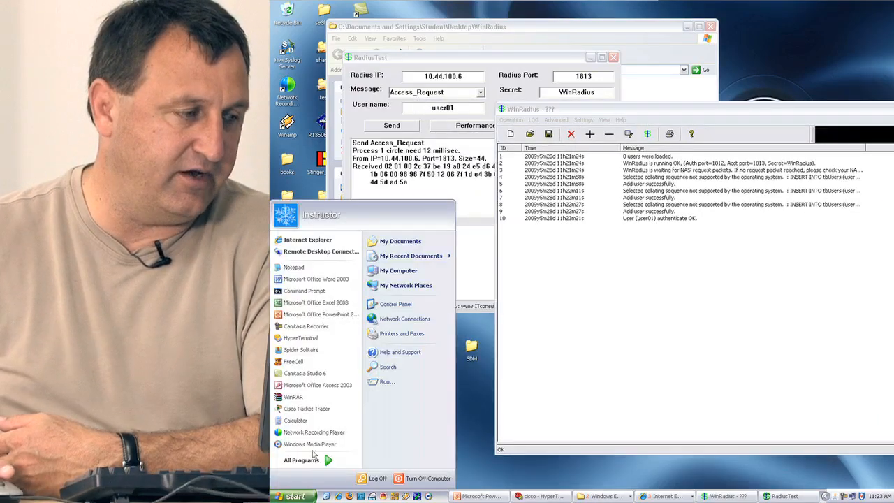
# Open Command Prompt and run the misspelled command 'netstate -a', which fails.
pyautogui.click(306, 294)
pyautogui.write('net')
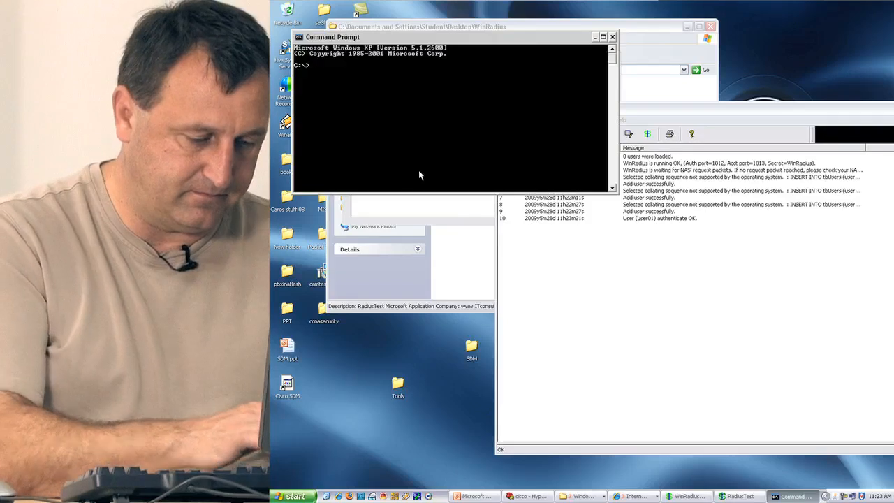
pyautogui.write('state -a')
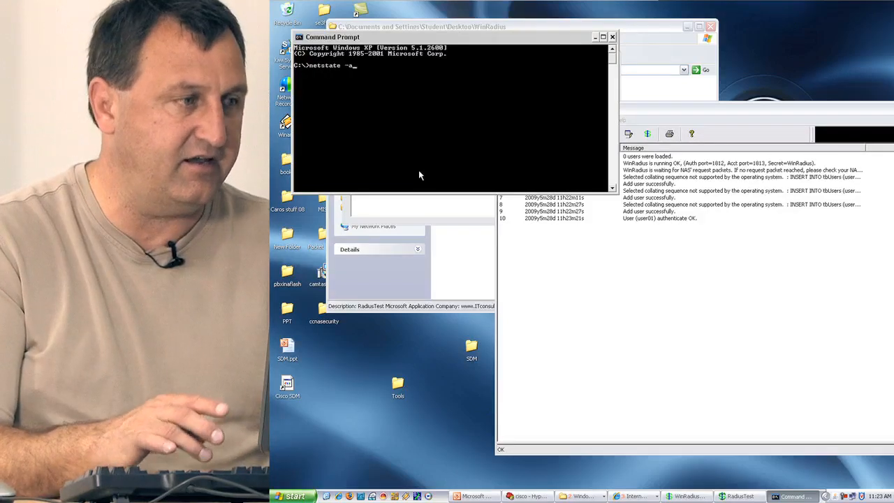
pyautogui.press('Return')
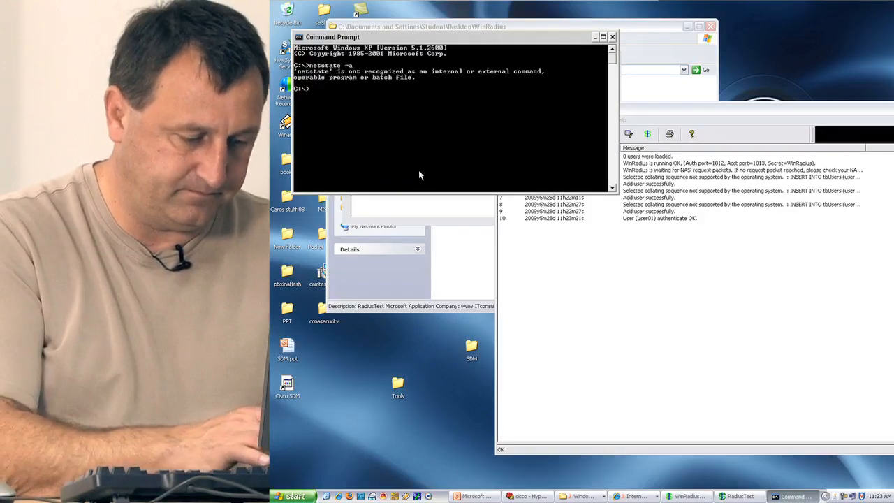
# Run netstat -a and scroll the output to find the radius and radacct UDP ports.
pyautogui.write('netstat')
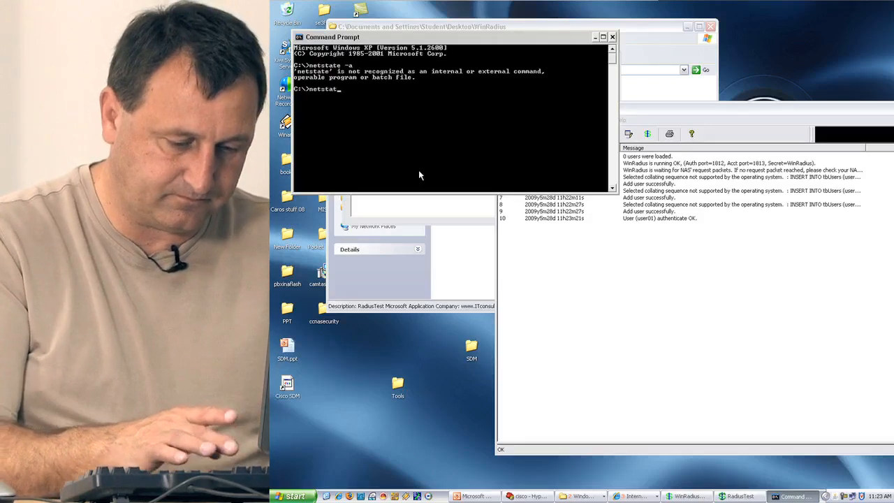
pyautogui.write(' -a')
pyautogui.press('Return')
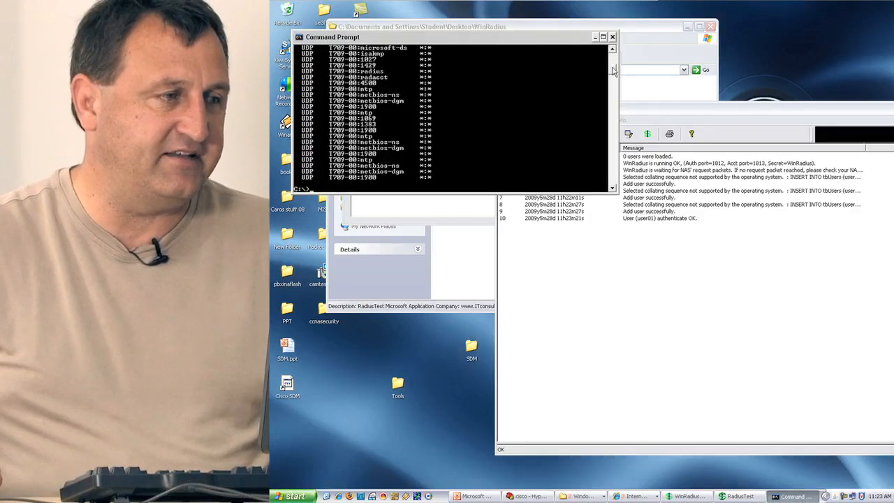
pyautogui.scroll(5, 613, 70)
pyautogui.scroll(-6, 613, 70)
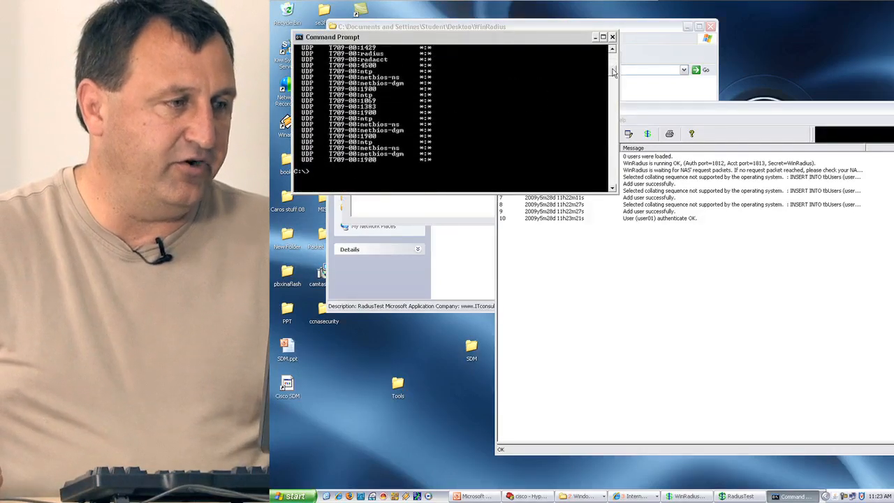
pyautogui.scroll(-1, 613, 70)
pyautogui.scroll(2, 613, 71)
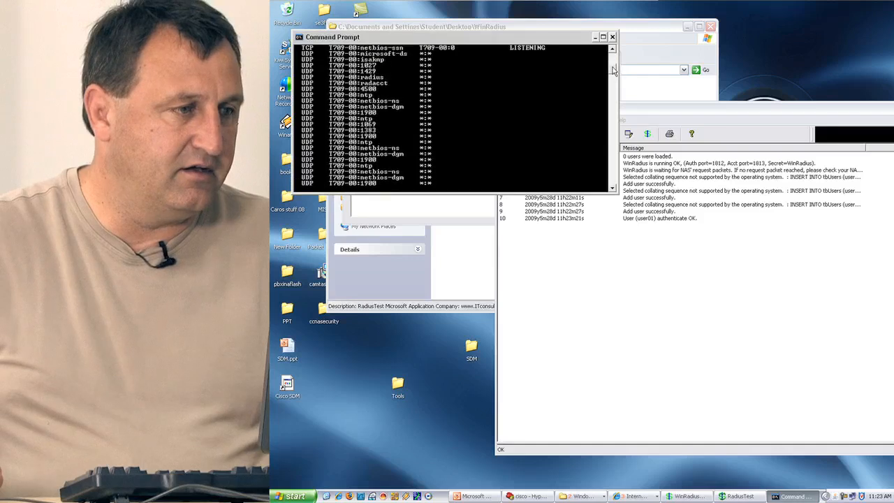
pyautogui.scroll(4, 612, 70)
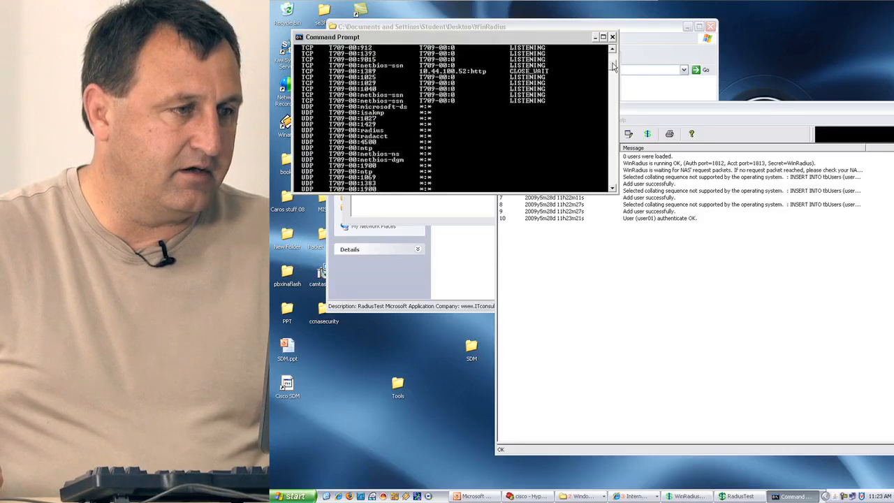
pyautogui.scroll(1, 612, 65)
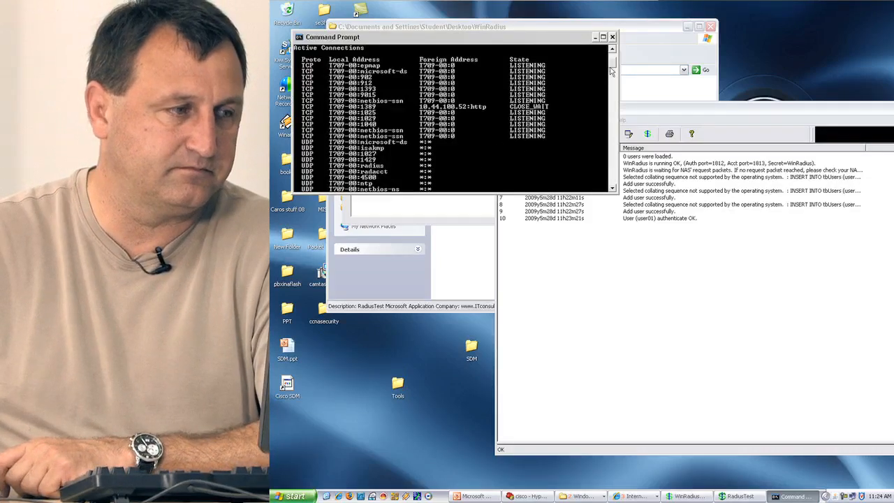
pyautogui.moveTo(611, 64)
pyautogui.mouseDown()
pyautogui.moveTo(611, 78)
pyautogui.moveTo(612, 64)
pyautogui.mouseUp()
pyautogui.scroll(2, 612, 77)
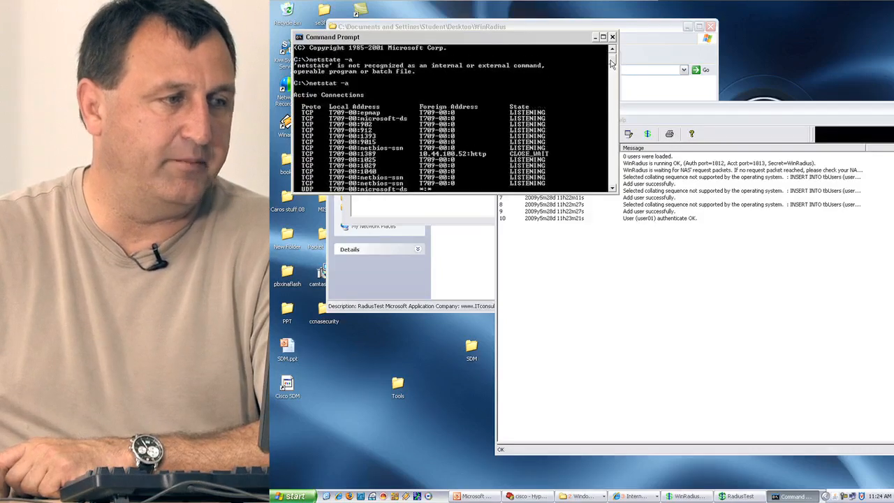